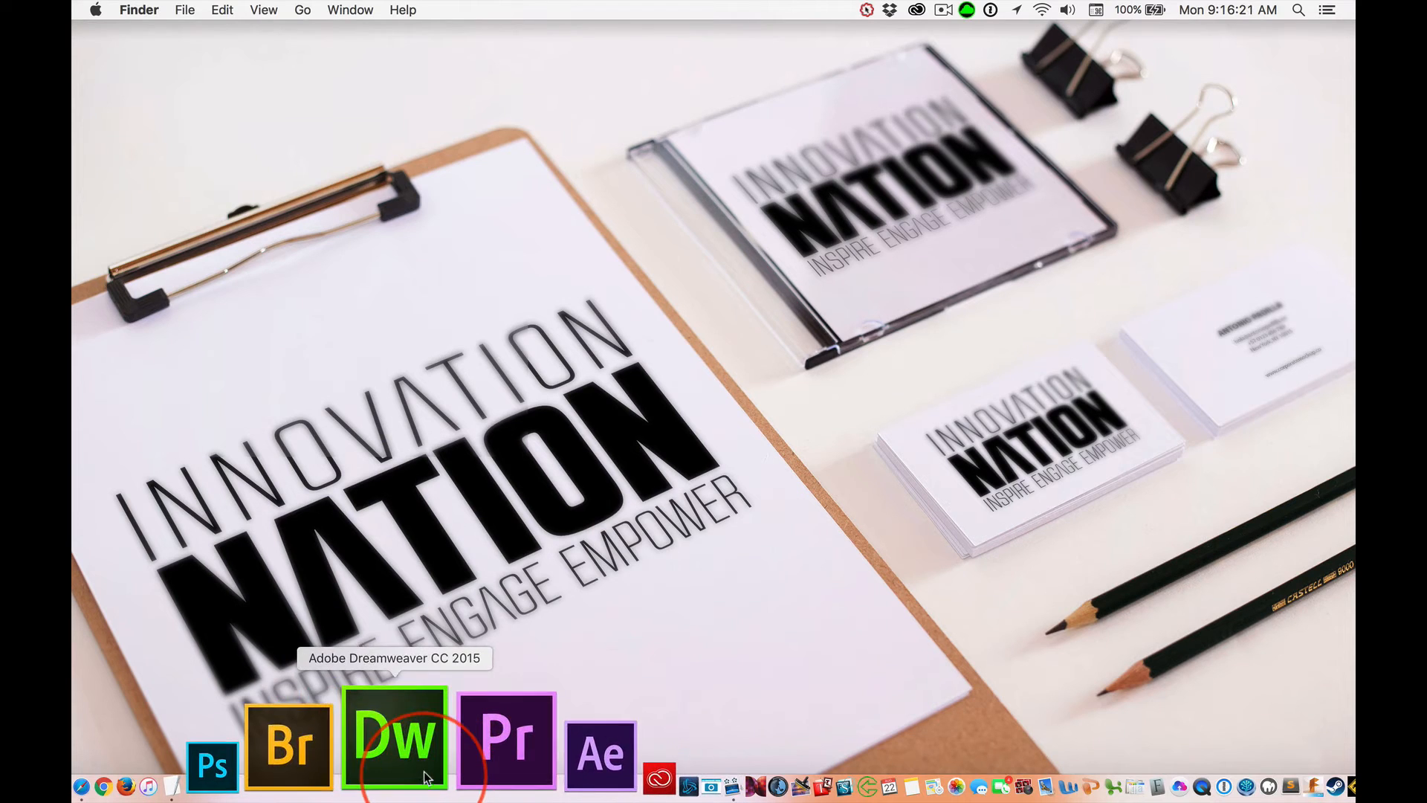
# Launch Adobe Illustrator CC 2015.3 from Spotlight by searching "illus".
pyautogui.click(1299, 12)
pyautogui.write('illus')
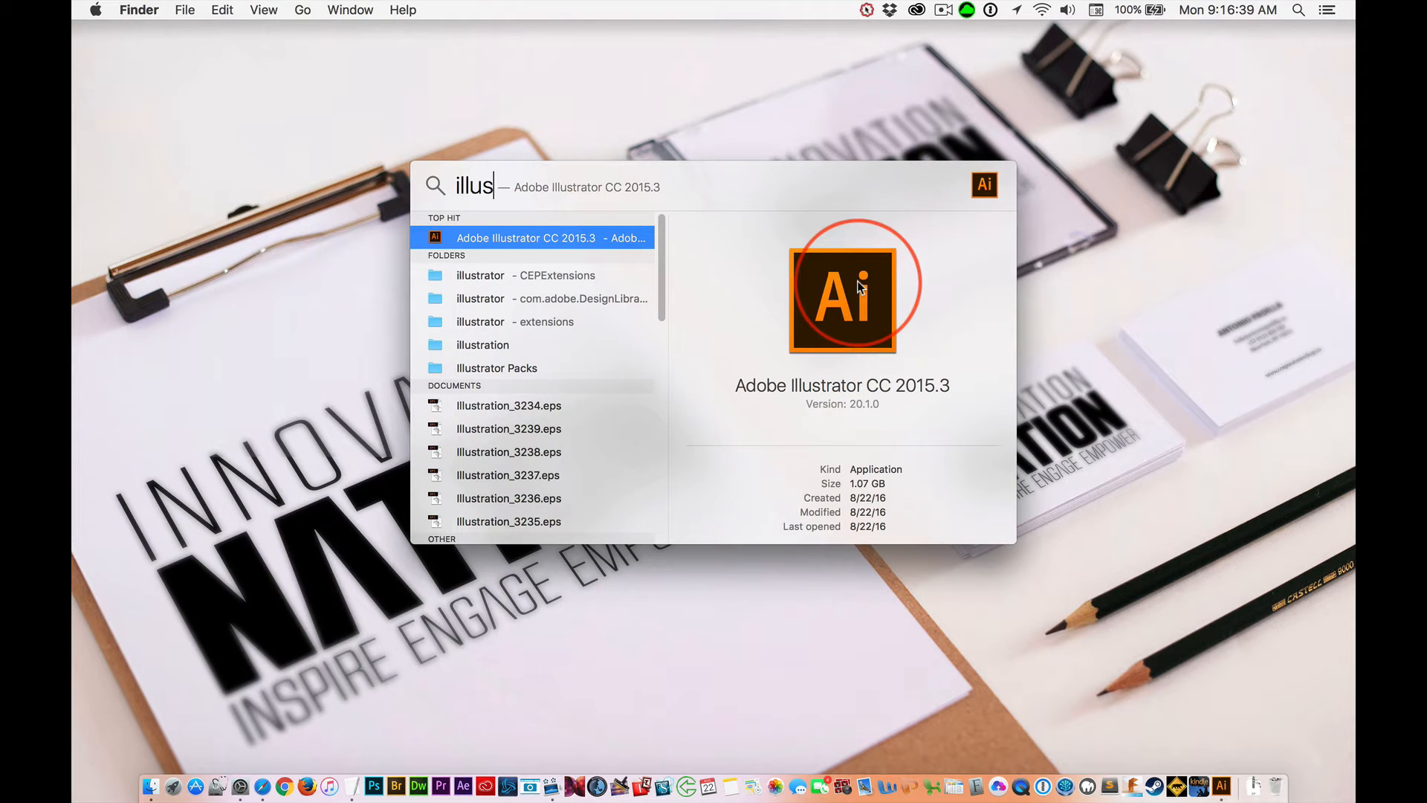
pyautogui.press('Return')
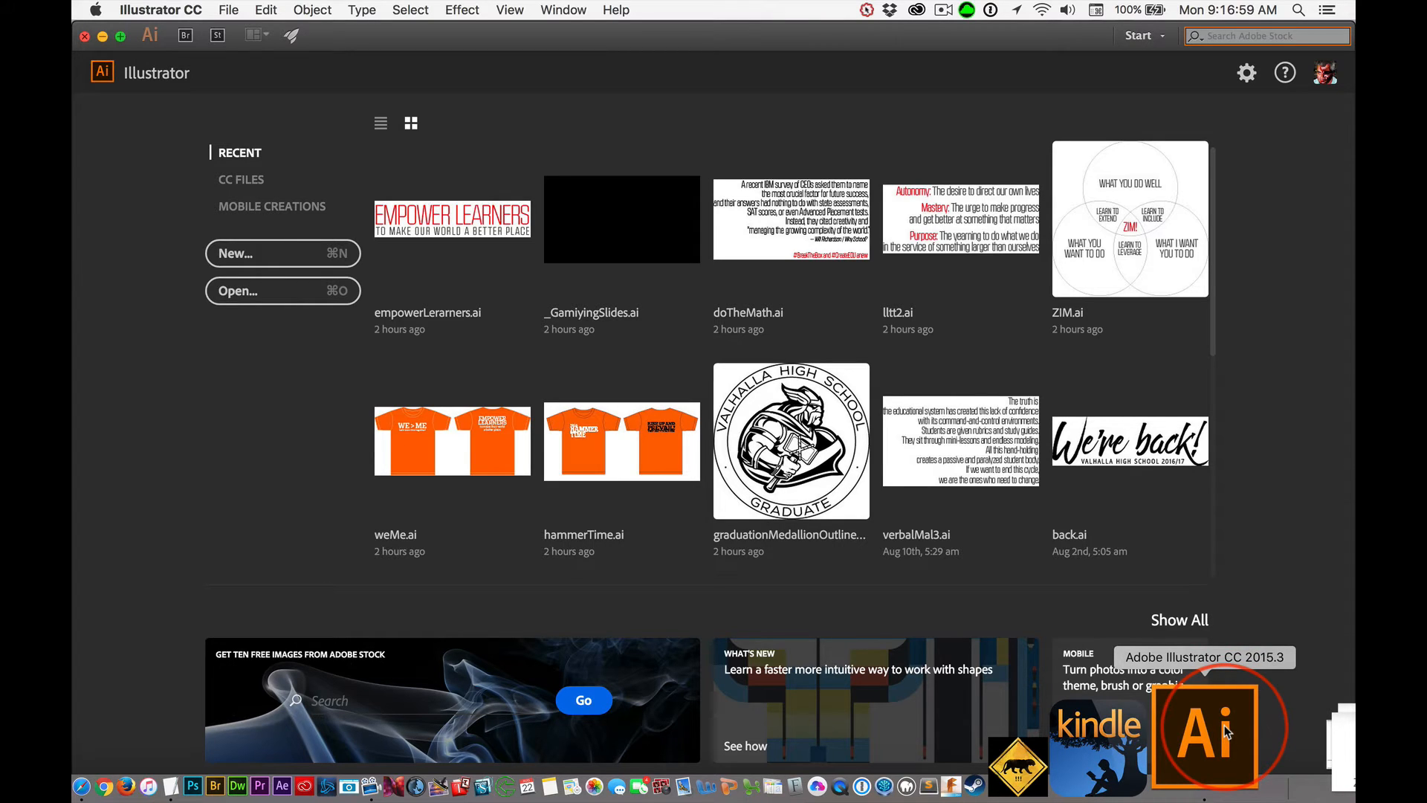
# Set the Illustrator Dock icon's option to Keep in Dock.
pyautogui.rightClick(1227, 731)
pyautogui.moveTo(1249, 585)
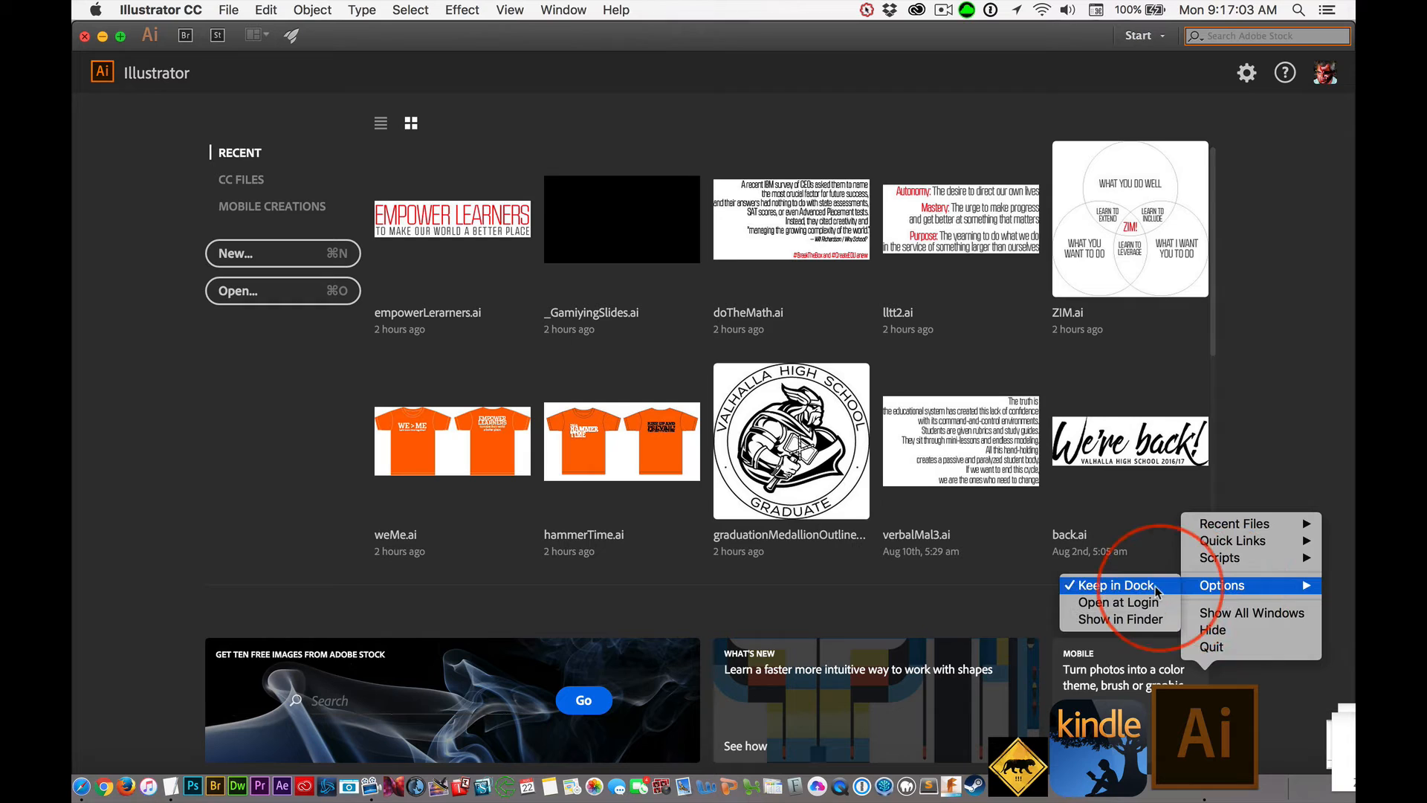
pyautogui.click(1104, 587)
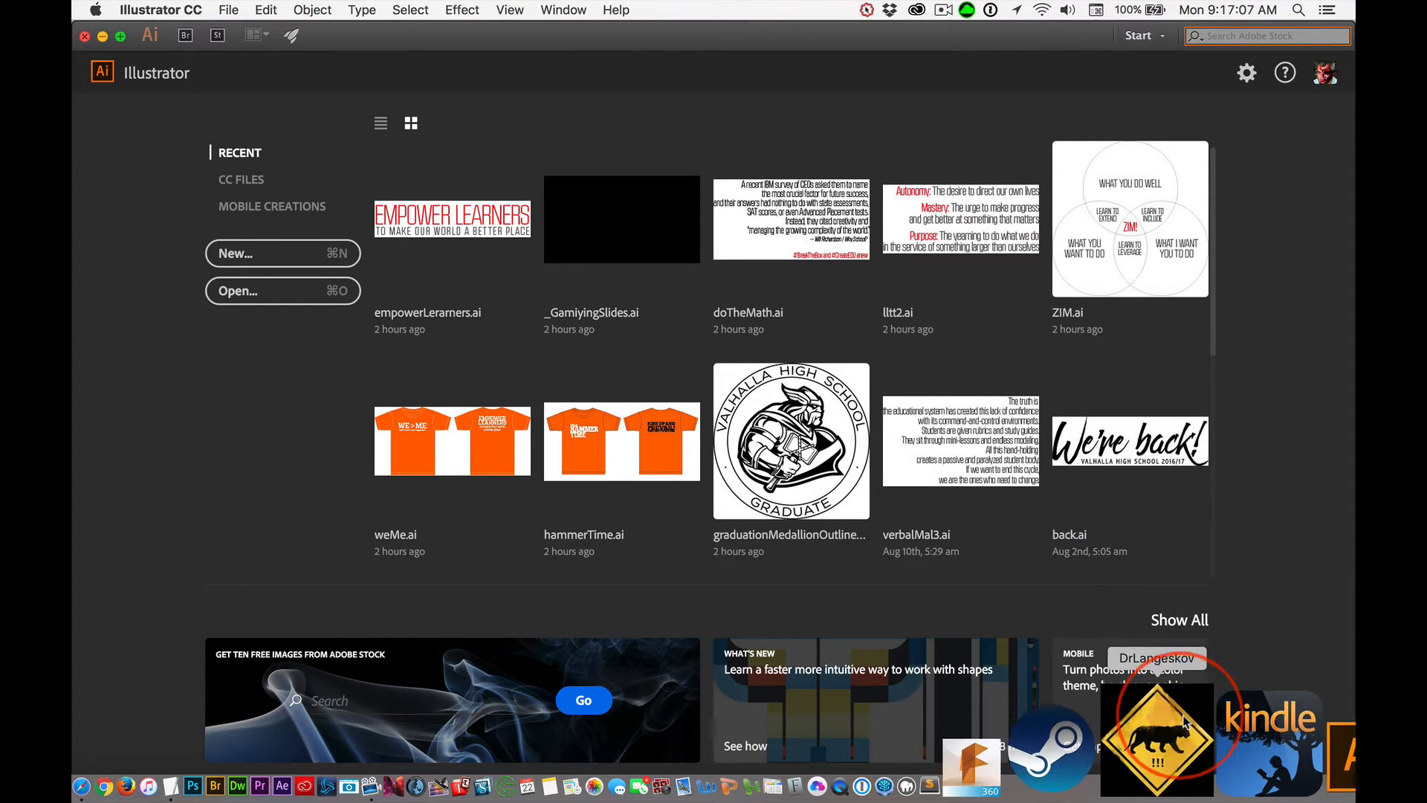
pyautogui.rightClick(1225, 728)
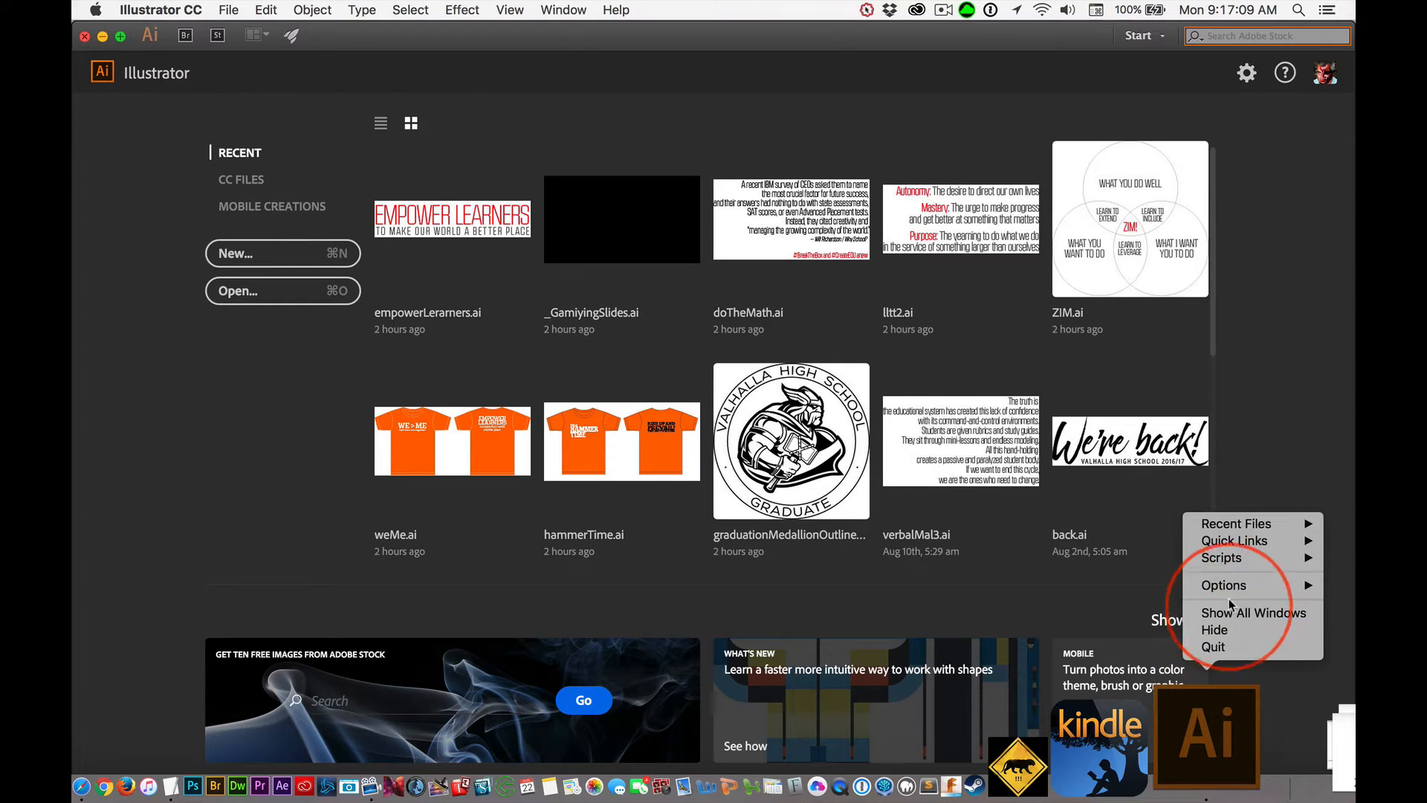
pyautogui.moveTo(1225, 584)
pyautogui.click(1149, 588)
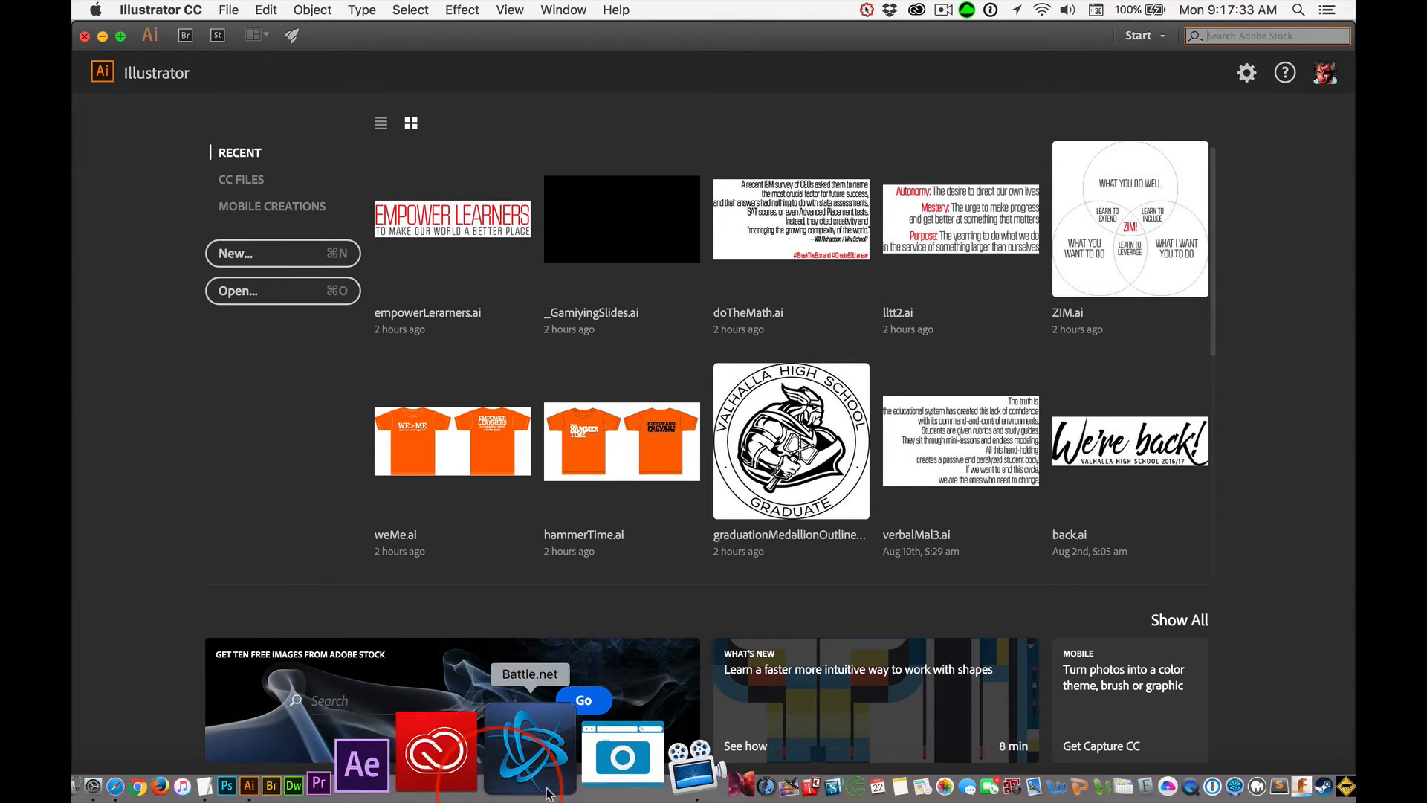
# Bring up System Preferences from the Apple menu.
pyautogui.click(97, 12)
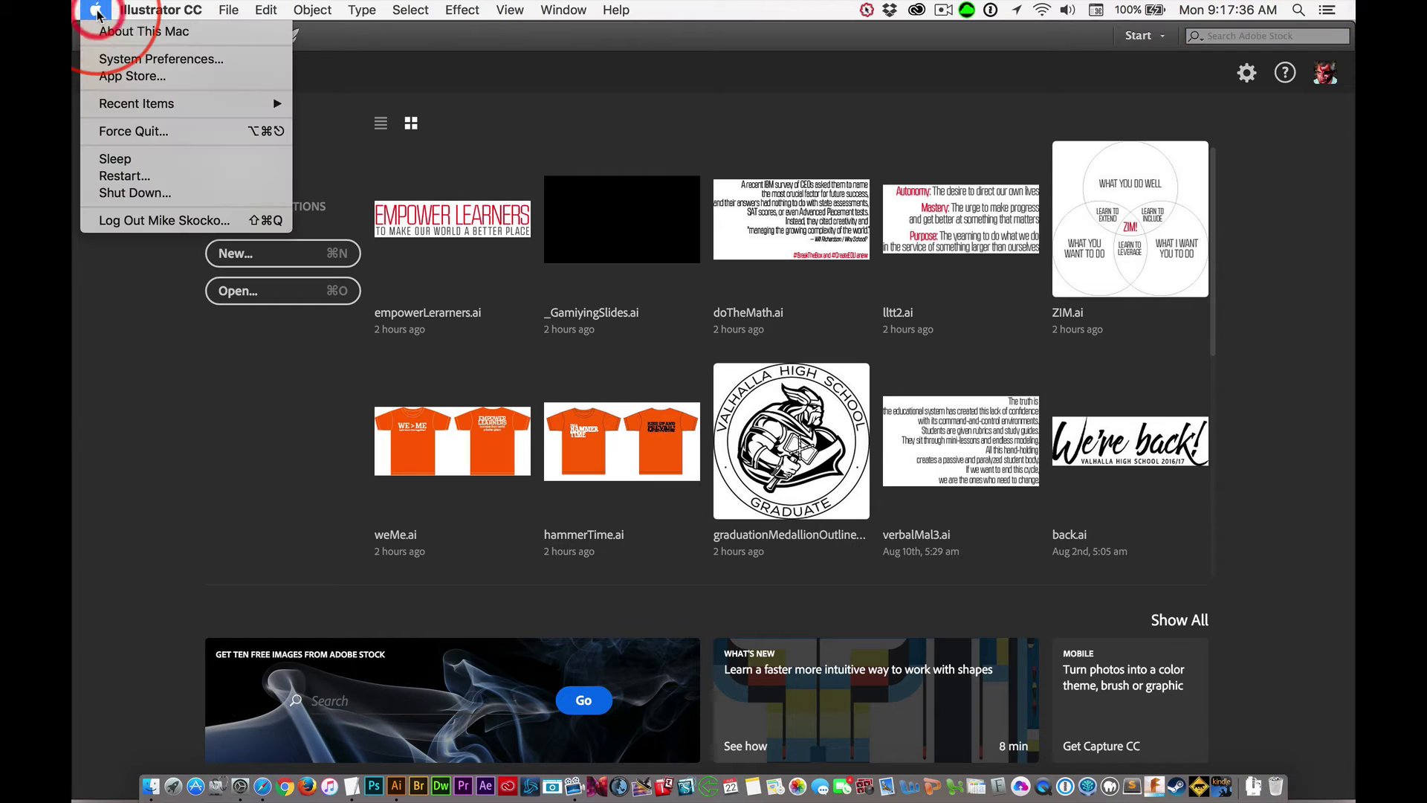
pyautogui.click(139, 62)
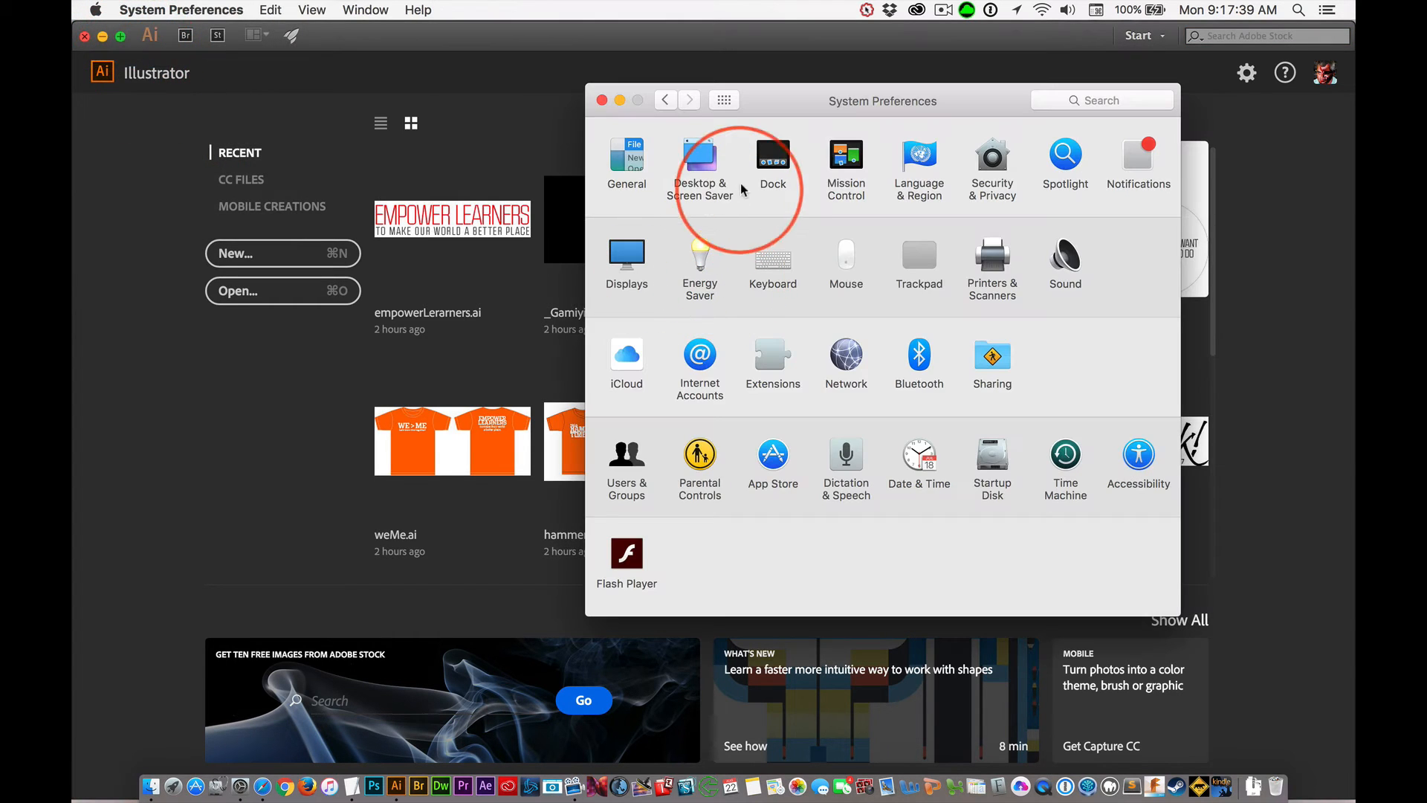
# In Dock settings, make the Dock slightly larger and have it hide and show automatically.
pyautogui.click(774, 159)
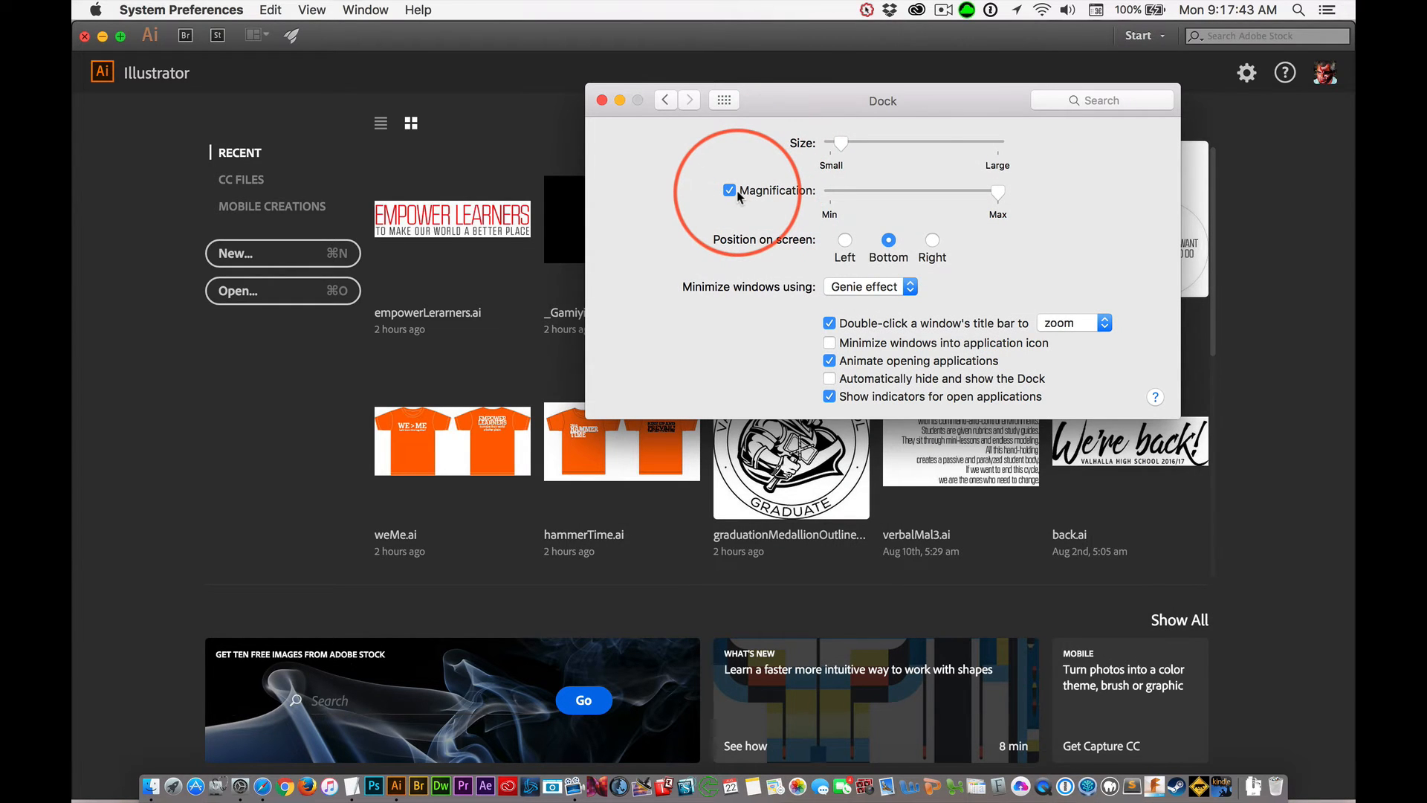
pyautogui.moveTo(842, 145)
pyautogui.mouseDown()
pyautogui.moveTo(894, 149)
pyautogui.moveTo(839, 148)
pyautogui.moveTo(851, 149)
pyautogui.mouseUp()
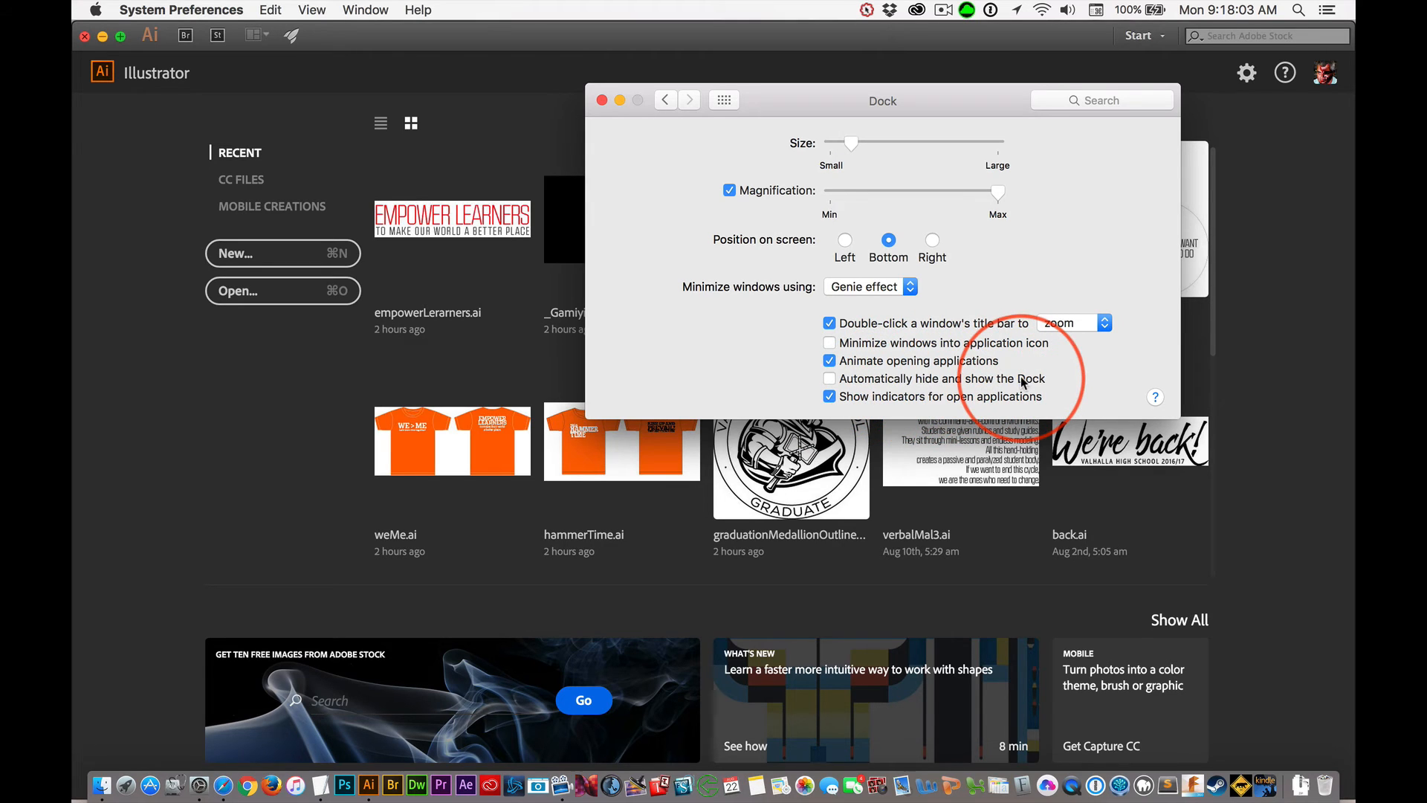
pyautogui.click(830, 380)
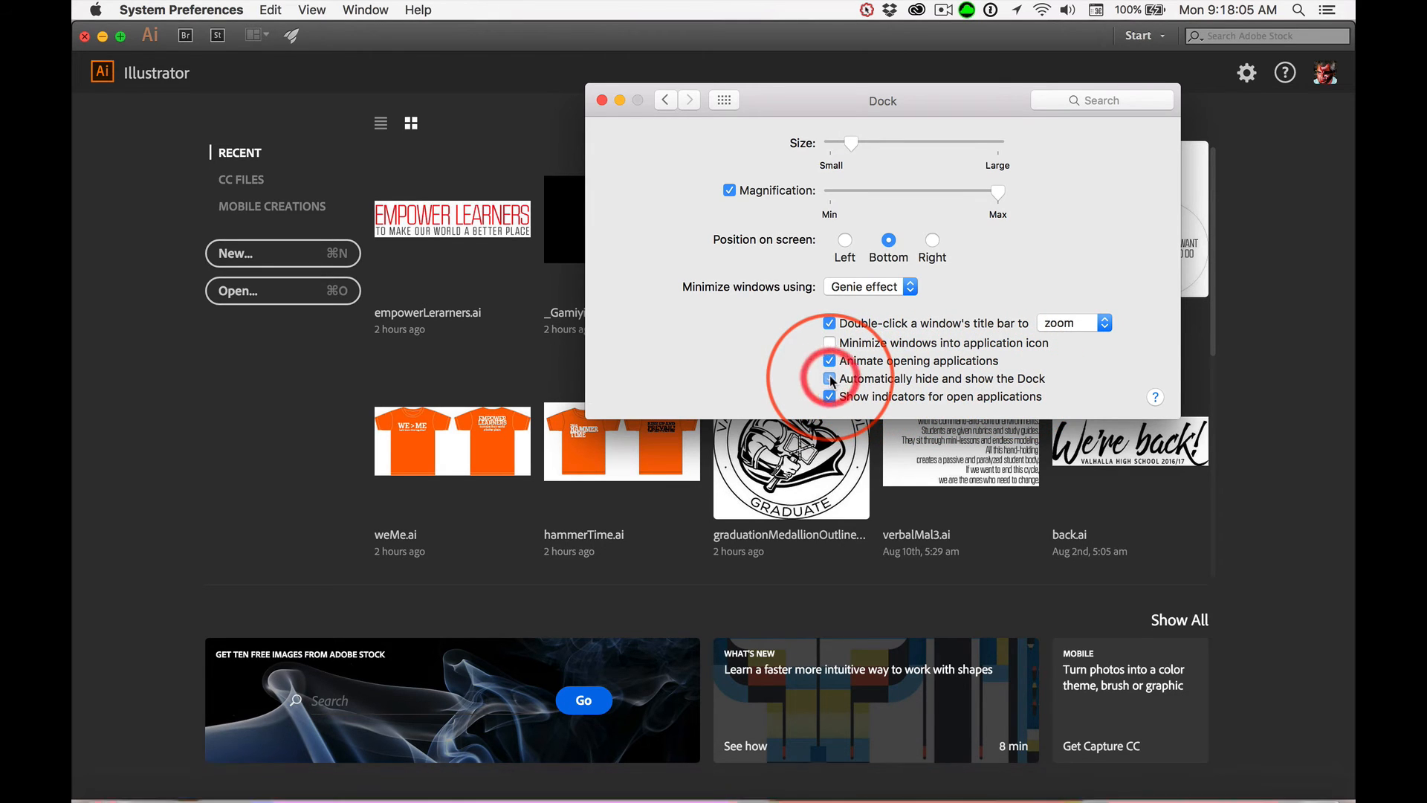
# Close System Preferences and confirm Illustrator is still set to Keep in Dock.
pyautogui.click(602, 100)
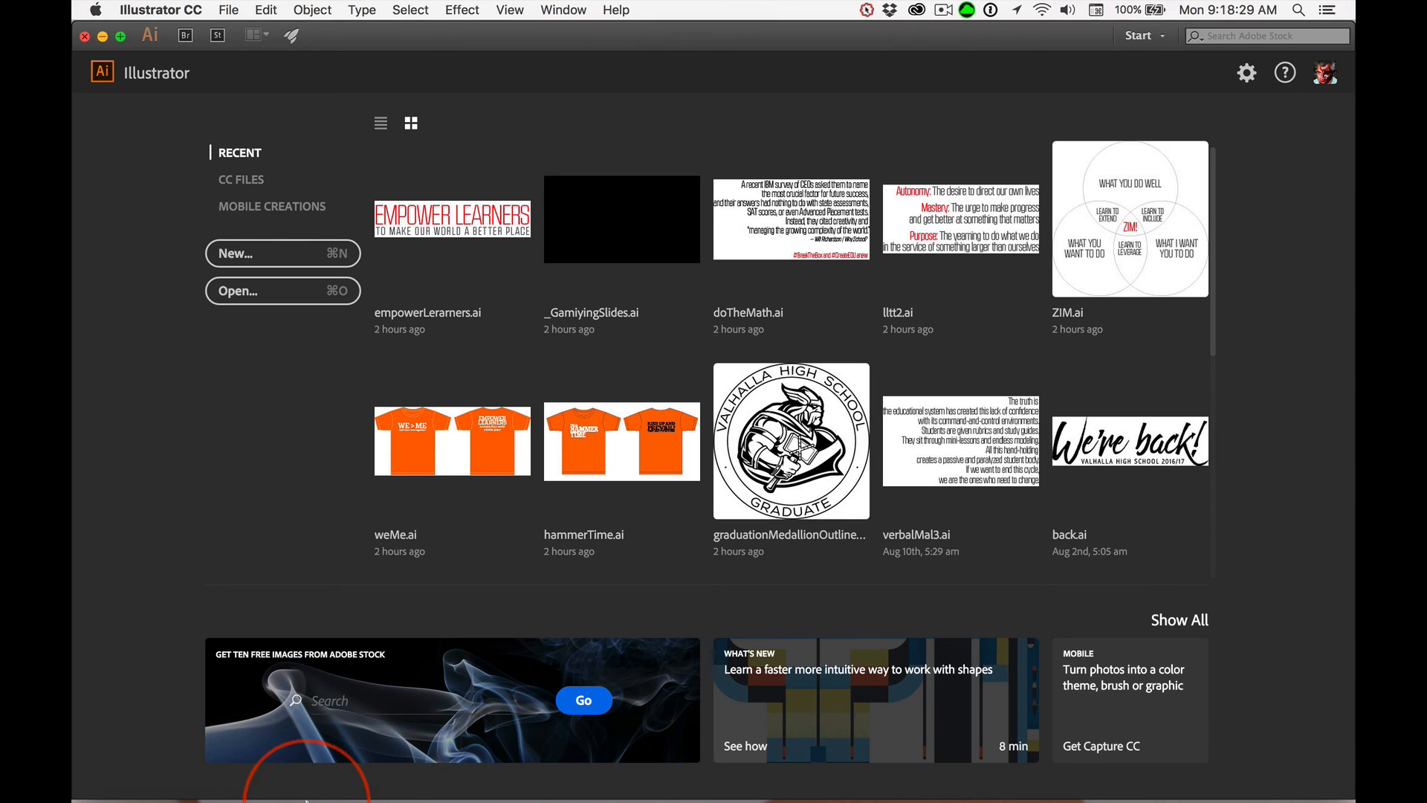
pyautogui.moveTo(367, 739)
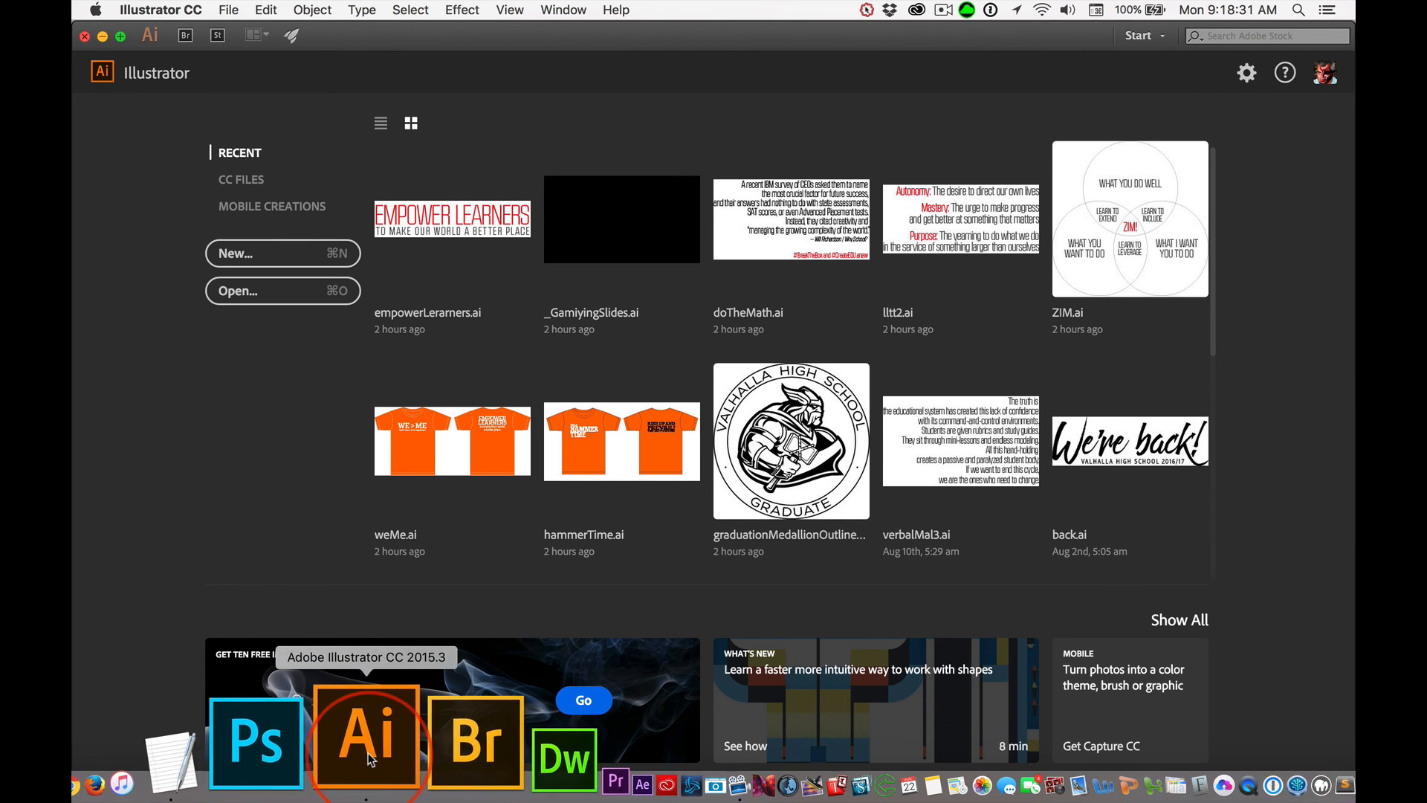
pyautogui.rightClick(370, 759)
pyautogui.moveTo(402, 585)
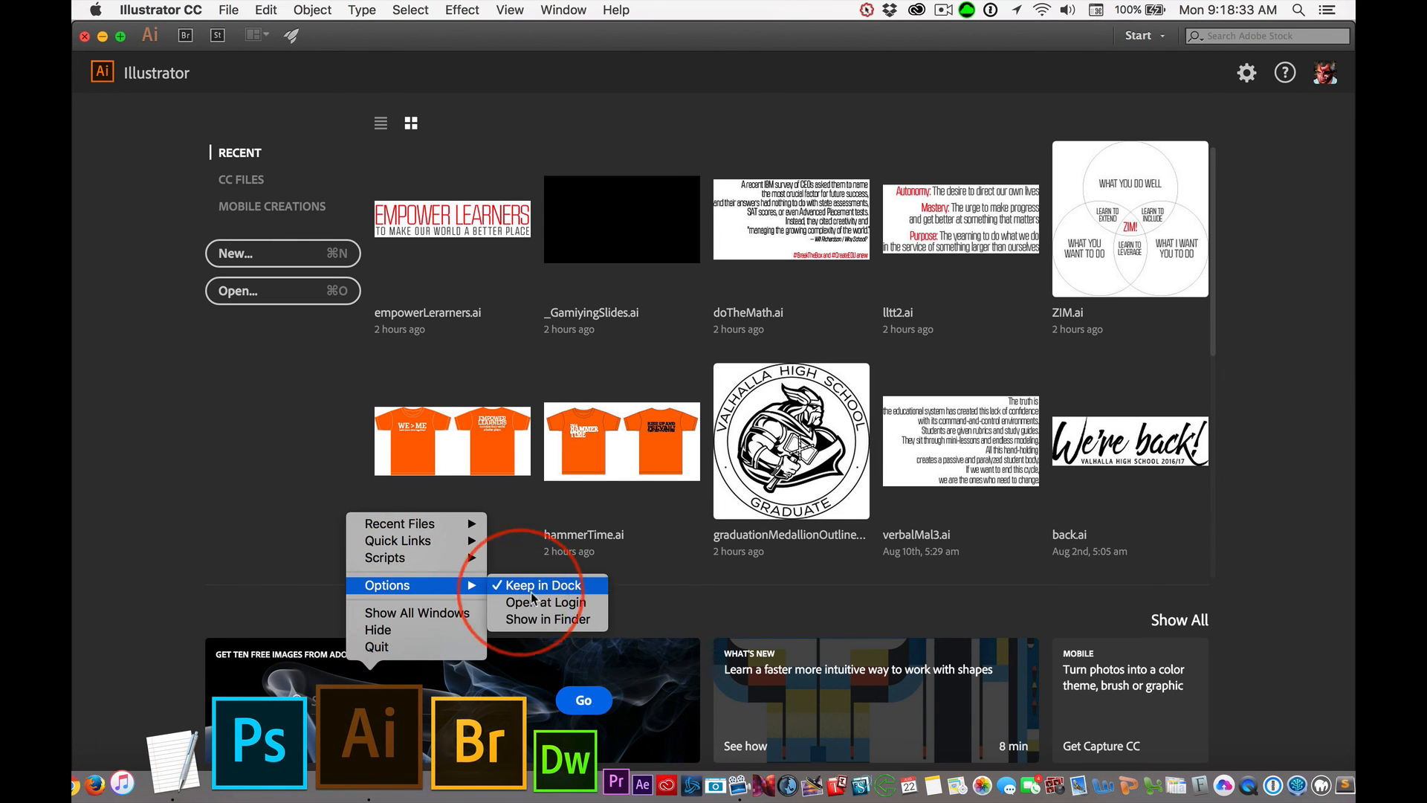